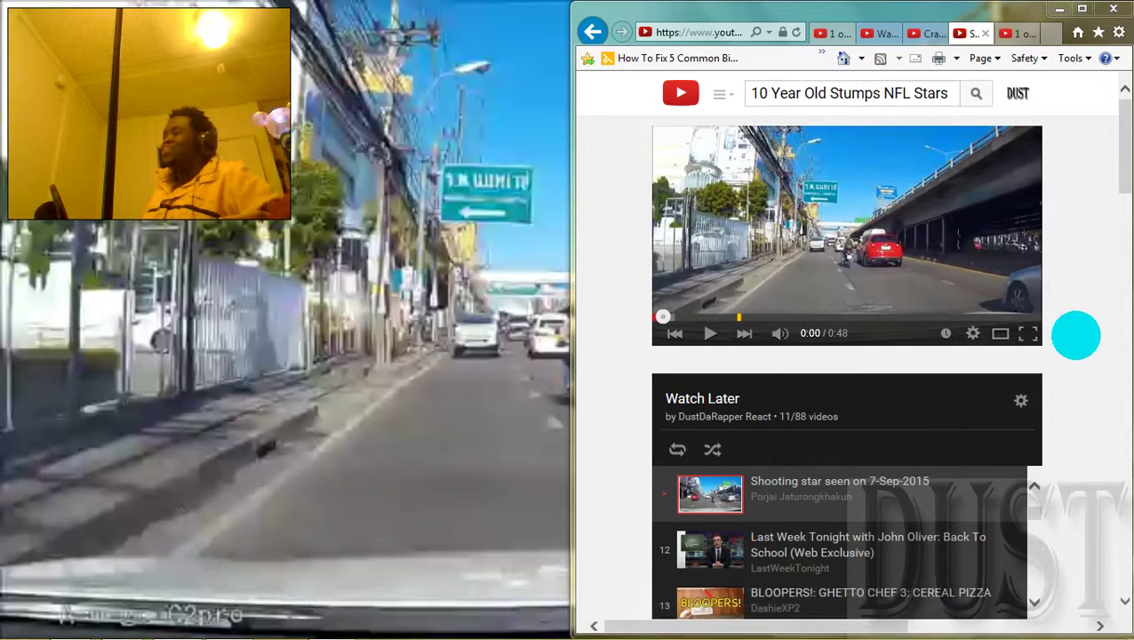
pyautogui.scroll(-5, 1094, 254)
pyautogui.scroll(2, 1111, 198)
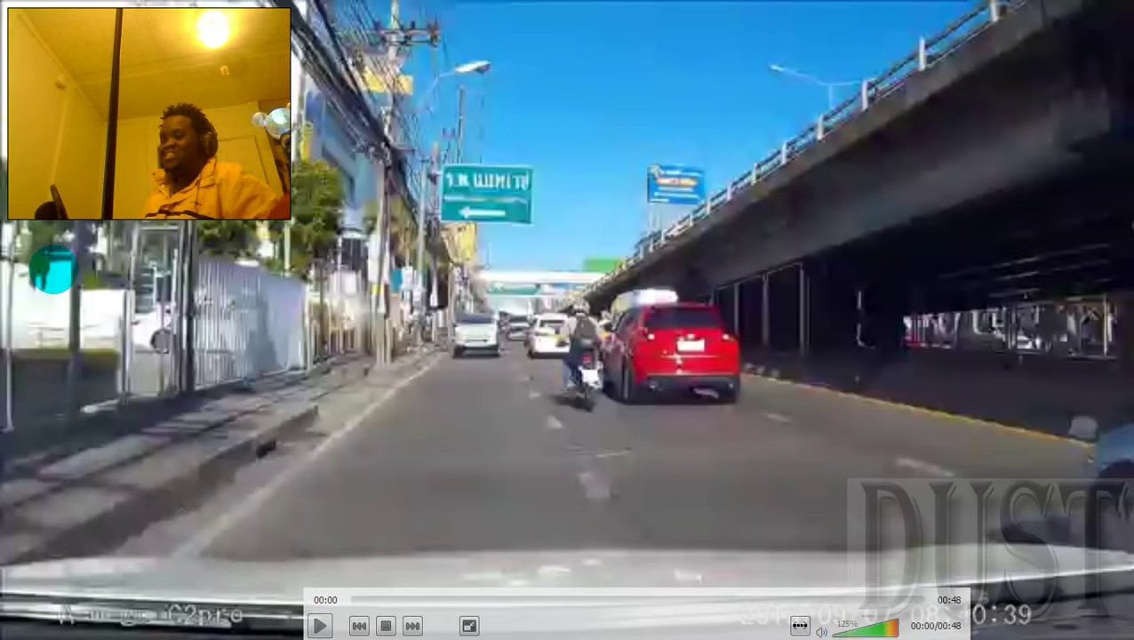
# - Switch to the full-screen shooting-star dashcam clip in VLC and pause it at 0:15
pyautogui.hotkey('alt', 'Tab')
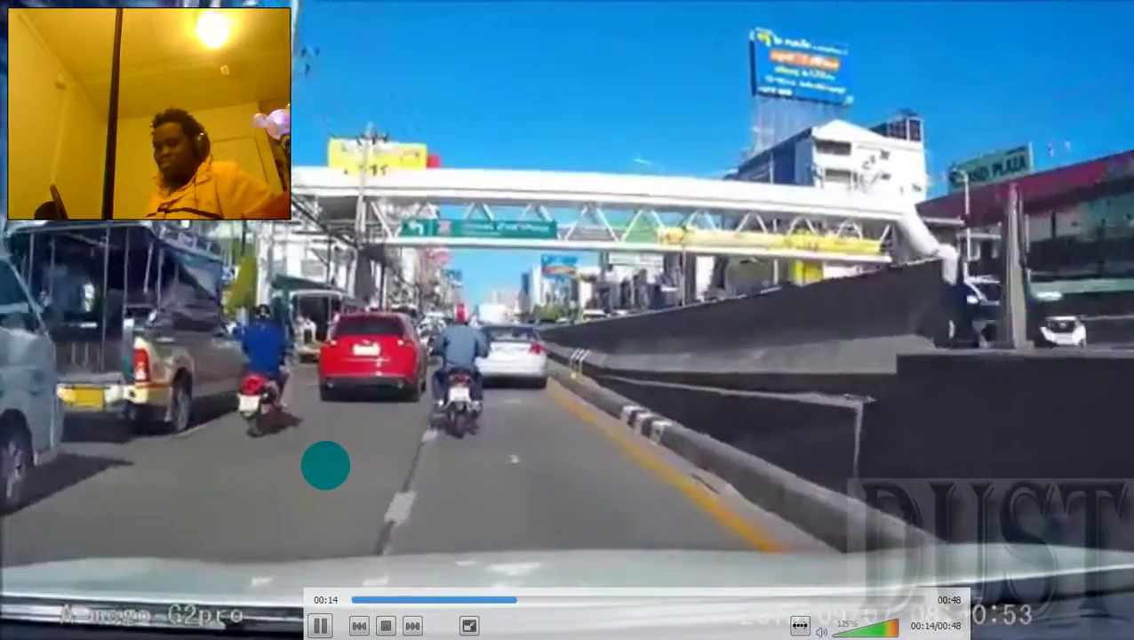
pyautogui.click(321, 625)
pyautogui.hotkey('alt', 'Tab')
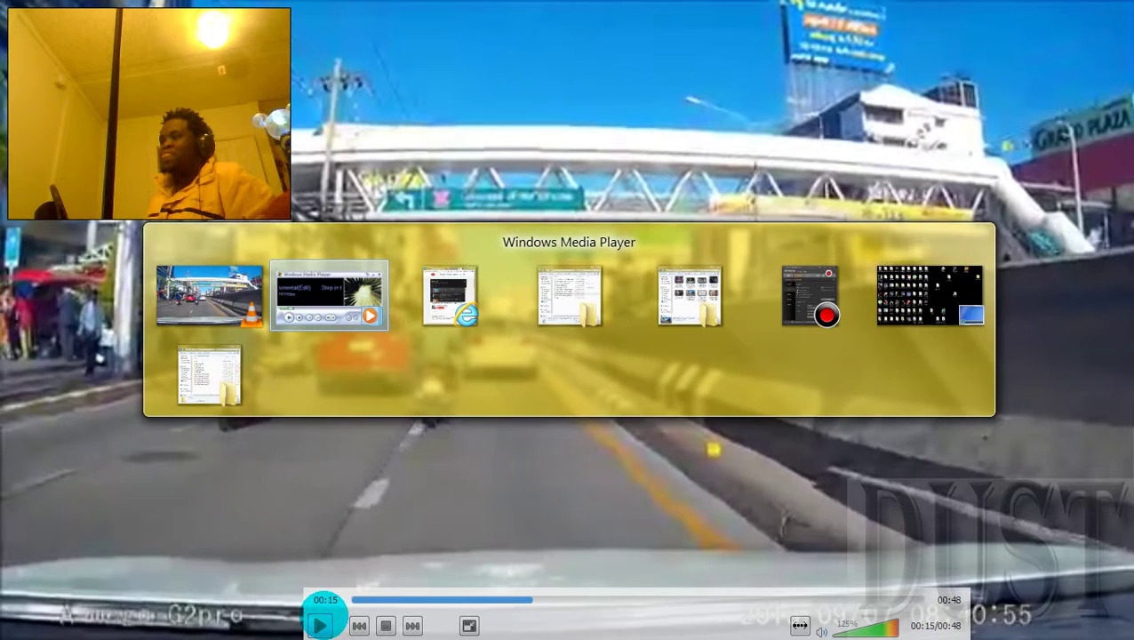
pyautogui.hotkey('alt', 'Tab')
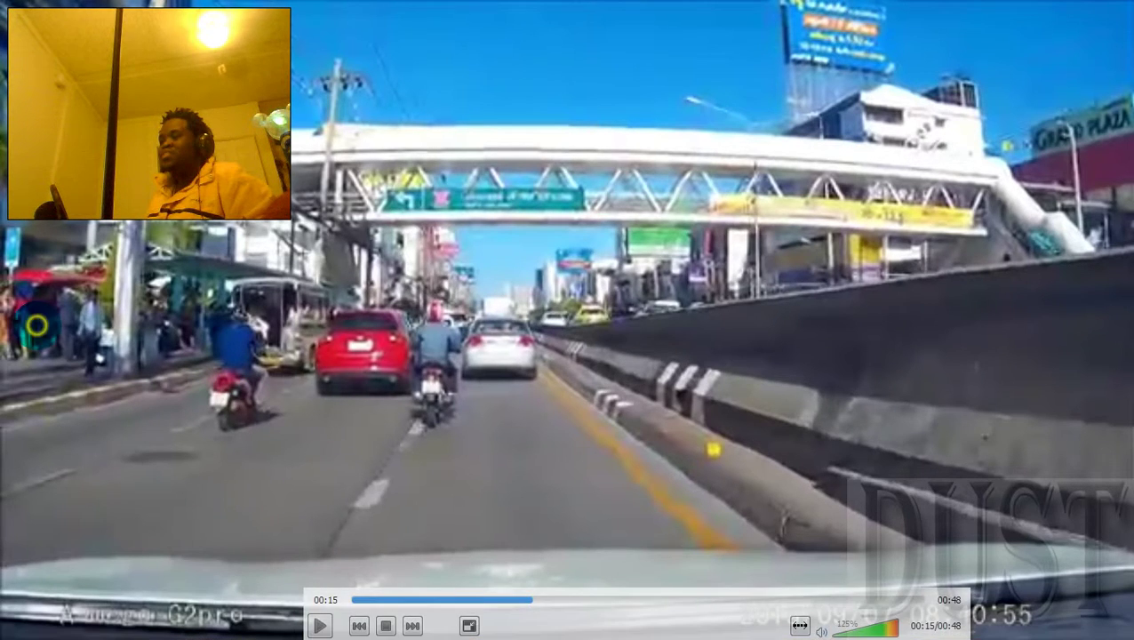
pyautogui.hotkey('alt', 'Tab')
pyautogui.hotkey('alt', 'Tab')
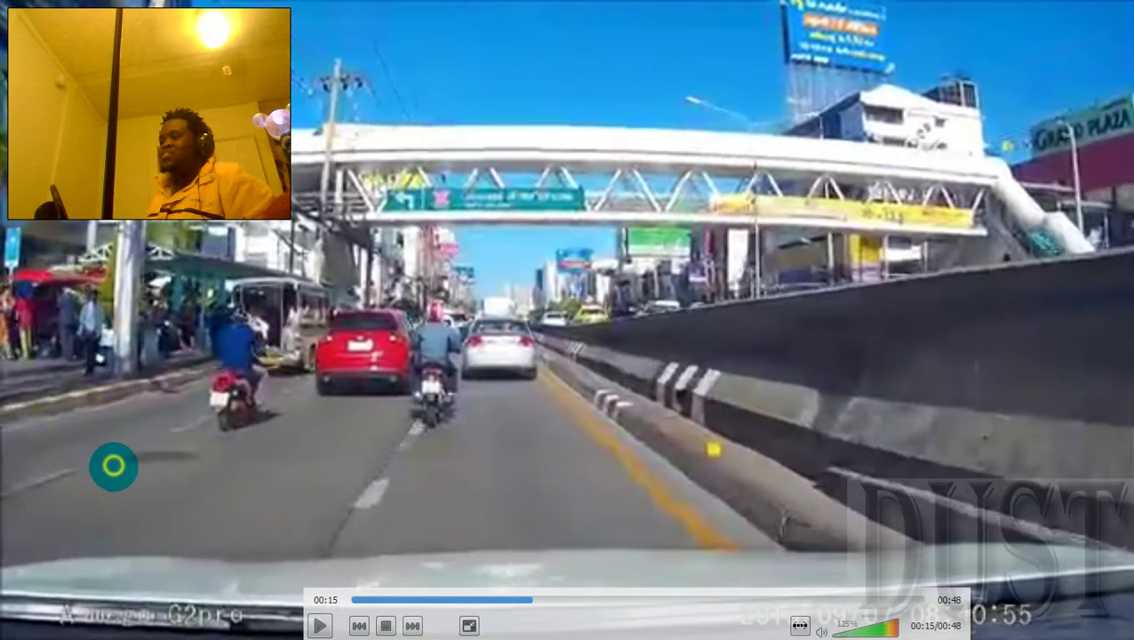
# - Resume full-screen playback of the 0:48 dashcam clip from 0:15
pyautogui.click(320, 622)
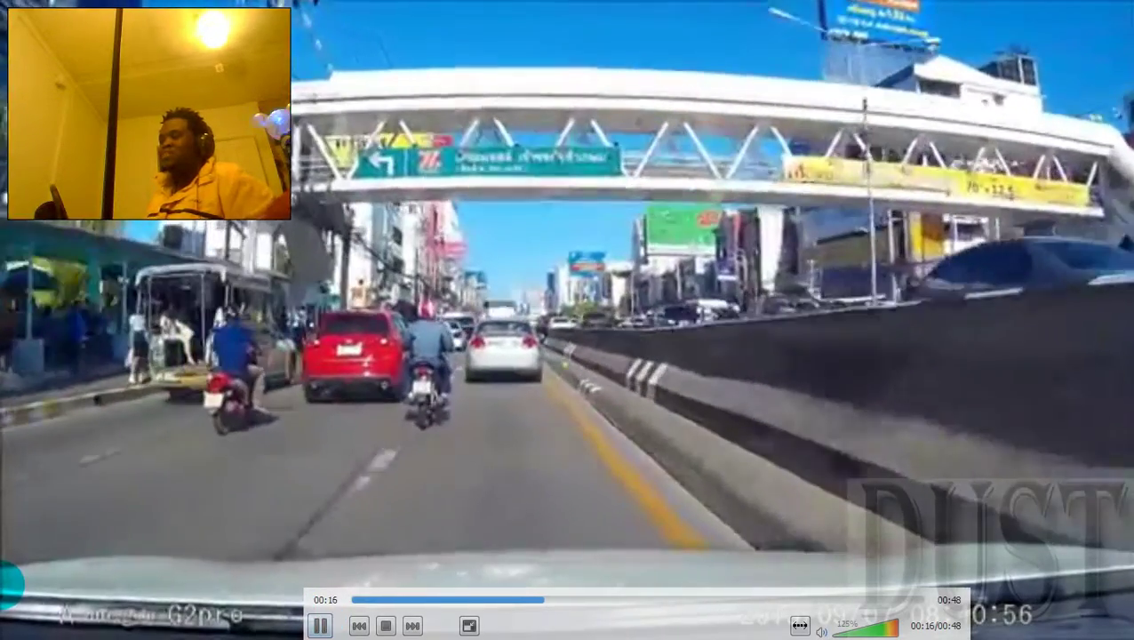